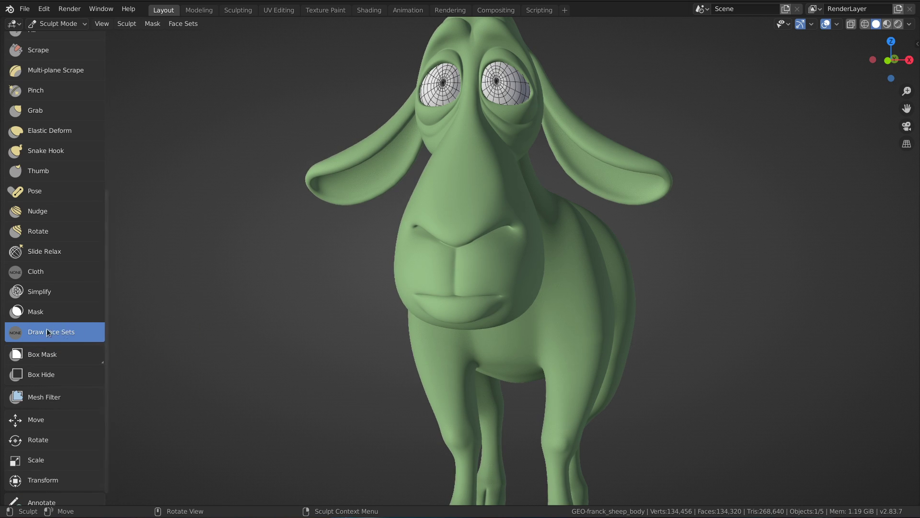
Paint a new face set over the sheep's nose and mouth with Draw Face Sets, and hide the tool list
{"action": "middle_click_drag", "start_coordinate": [424, 197], "coordinate": [472, 235]}
{"action": "mouse_move", "coordinate": [473, 235]}
{"action": "left_mouse_down"}
{"action": "mouse_move", "coordinate": [467, 326]}
{"action": "mouse_move", "coordinate": [470, 233]}
{"action": "left_mouse_up"}
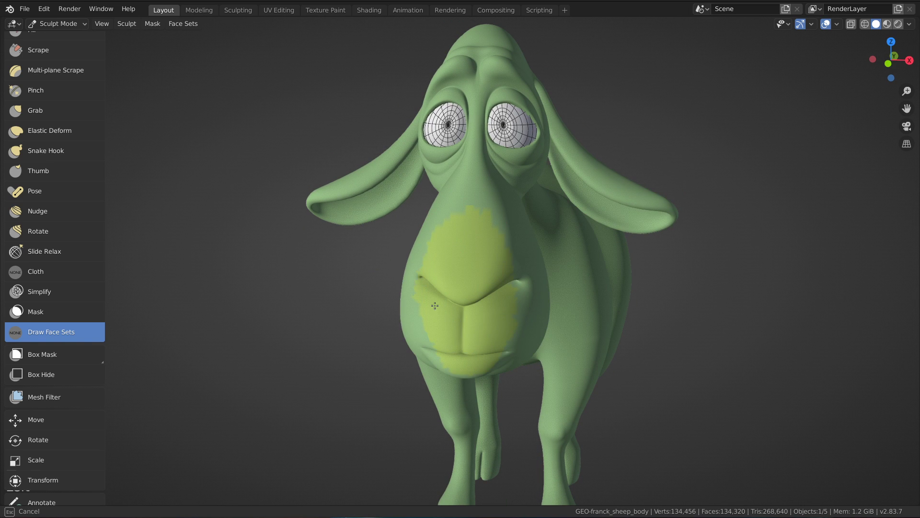
{"action": "left_click_drag", "start_coordinate": [436, 237], "coordinate": [481, 241]}
{"action": "left_click_drag", "start_coordinate": [478, 328], "coordinate": [477, 321]}
{"action": "key", "text": "t"}
Isolate single face sets of the sheep in turn, restoring the whole mesh each time
{"action": "mouse_move", "coordinate": [470, 262]}
{"action": "middle_mouse_down"}
{"action": "mouse_move", "coordinate": [455, 217]}
{"action": "mouse_move", "coordinate": [437, 228]}
{"action": "mouse_move", "coordinate": [440, 245]}
{"action": "mouse_move", "coordinate": [465, 245]}
{"action": "mouse_move", "coordinate": [449, 243]}
{"action": "mouse_move", "coordinate": [471, 263]}
{"action": "middle_mouse_up"}
{"action": "key", "text": "h"}
{"action": "key", "text": "h"}
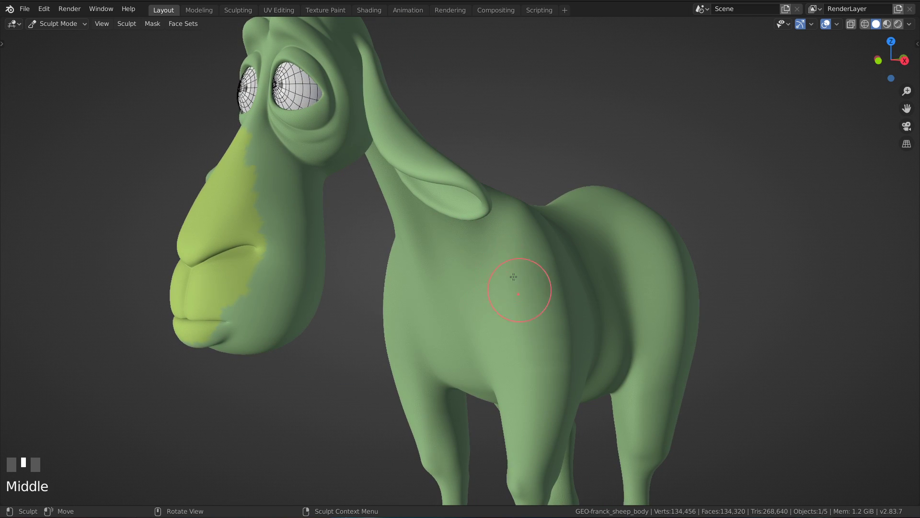
{"action": "key", "text": "h"}
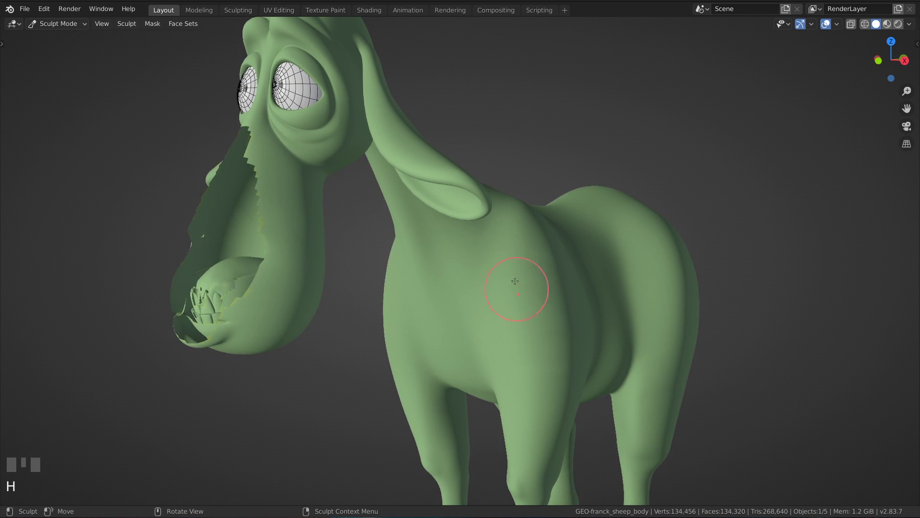
{"action": "key", "text": "h"}
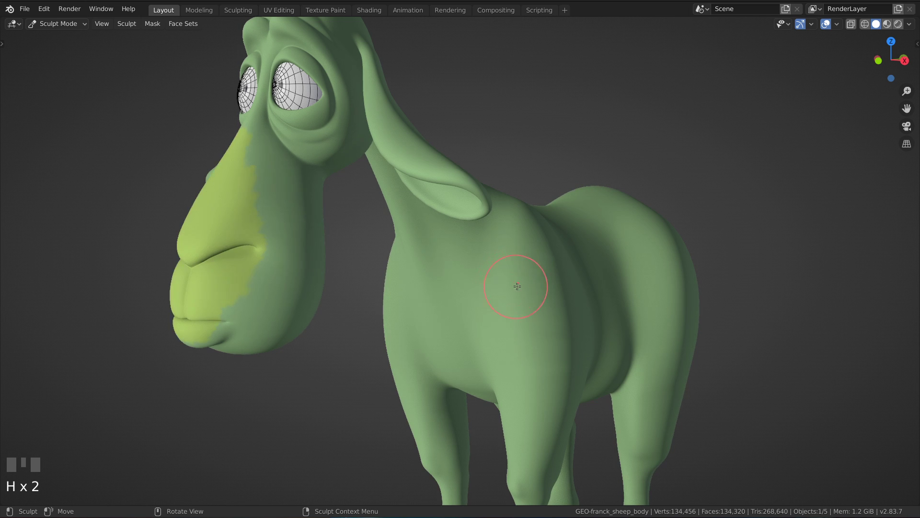
Paint a second face set along the side of the muzzle, beside the yellow-green one
{"action": "middle_click_drag", "start_coordinate": [516, 282], "coordinate": [493, 274]}
{"action": "middle_click_drag", "start_coordinate": [329, 264], "coordinate": [446, 270]}
{"action": "mouse_move", "coordinate": [446, 270]}
{"action": "left_mouse_down"}
{"action": "mouse_move", "coordinate": [462, 226]}
{"action": "mouse_move", "coordinate": [470, 331]}
{"action": "mouse_move", "coordinate": [508, 359]}
{"action": "mouse_move", "coordinate": [482, 176]}
{"action": "mouse_move", "coordinate": [464, 207]}
{"action": "left_mouse_up"}
{"action": "middle_click_drag", "start_coordinate": [464, 226], "coordinate": [440, 261]}
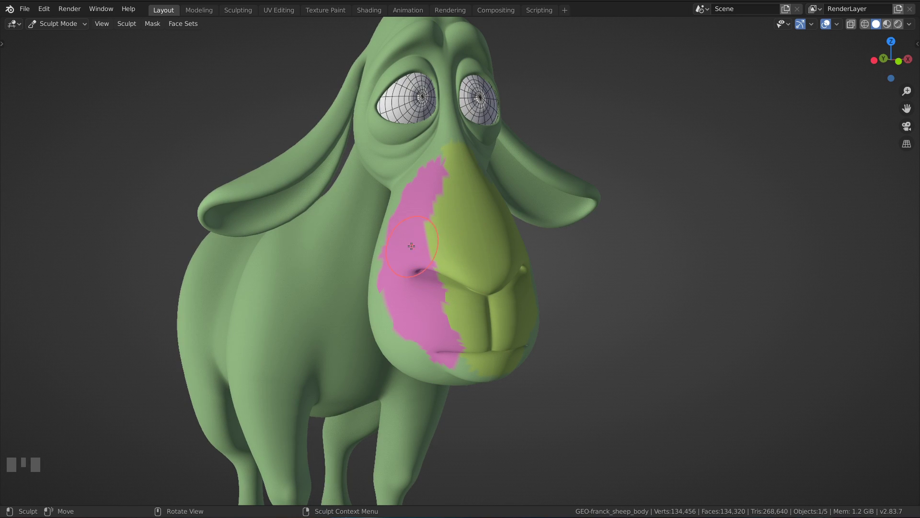
Toggle isolation of the face sets around the muzzle, ending with the whole mesh shown
{"action": "key", "text": "h"}
{"action": "key", "text": "h"}
{"action": "key", "text": "h"}
{"action": "key", "text": "h"}
{"action": "key", "text": "h"}
{"action": "key", "text": "h"}
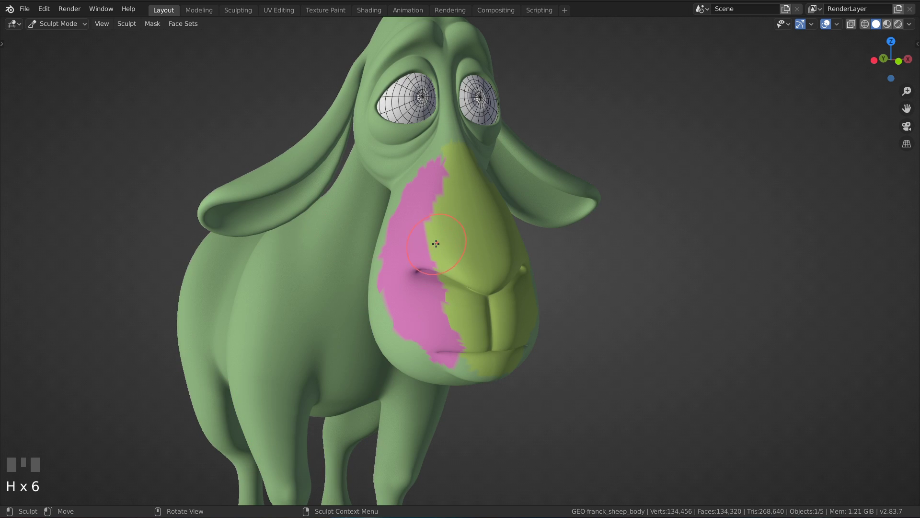
Extend the yellow-green muzzle face set over the pink one until only a narrow pink strip remains
{"action": "middle_click_drag", "start_coordinate": [458, 213], "coordinate": [395, 263]}
{"action": "mouse_move", "coordinate": [417, 252]}
{"action": "left_mouse_down", "text": "ctrl"}
{"action": "mouse_move", "coordinate": [387, 242]}
{"action": "mouse_move", "coordinate": [397, 216]}
{"action": "left_mouse_up", "text": "ctrl"}
{"action": "left_click_drag", "start_coordinate": [402, 309], "coordinate": [407, 347], "text": "ctrl"}
{"action": "middle_click_drag", "start_coordinate": [407, 295], "coordinate": [424, 281]}
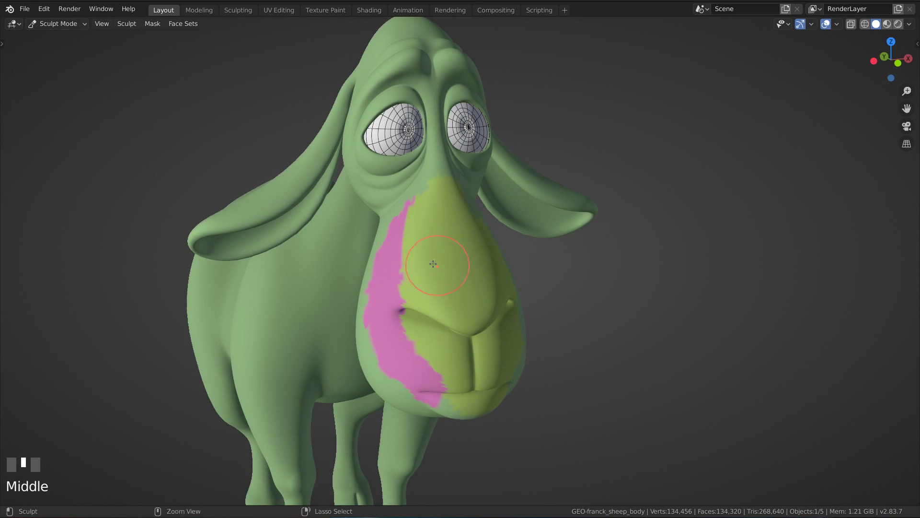
{"action": "left_click_drag", "start_coordinate": [422, 259], "coordinate": [414, 272], "text": "ctrl"}
{"action": "mouse_move", "coordinate": [422, 210]}
{"action": "left_mouse_down", "text": "ctrl"}
{"action": "mouse_move", "coordinate": [390, 254]}
{"action": "mouse_move", "coordinate": [396, 306]}
{"action": "mouse_move", "coordinate": [419, 354]}
{"action": "left_mouse_up", "text": "ctrl"}
{"action": "left_click_drag", "start_coordinate": [456, 396], "coordinate": [455, 398], "text": "ctrl"}
{"action": "middle_click_drag", "start_coordinate": [432, 353], "coordinate": [376, 325]}
{"action": "left_click_drag", "start_coordinate": [319, 304], "coordinate": [319, 305], "text": "ctrl"}
{"action": "left_click_drag", "start_coordinate": [302, 211], "coordinate": [300, 202], "text": "ctrl"}
{"action": "mouse_move", "coordinate": [301, 216]}
{"action": "middle_mouse_down"}
{"action": "mouse_move", "coordinate": [329, 241]}
{"action": "mouse_move", "coordinate": [350, 194]}
{"action": "middle_mouse_up"}
{"action": "mouse_move", "coordinate": [374, 207]}
{"action": "middle_mouse_down"}
{"action": "mouse_move", "coordinate": [421, 215]}
{"action": "mouse_move", "coordinate": [487, 205]}
{"action": "mouse_move", "coordinate": [466, 234]}
{"action": "middle_mouse_up"}
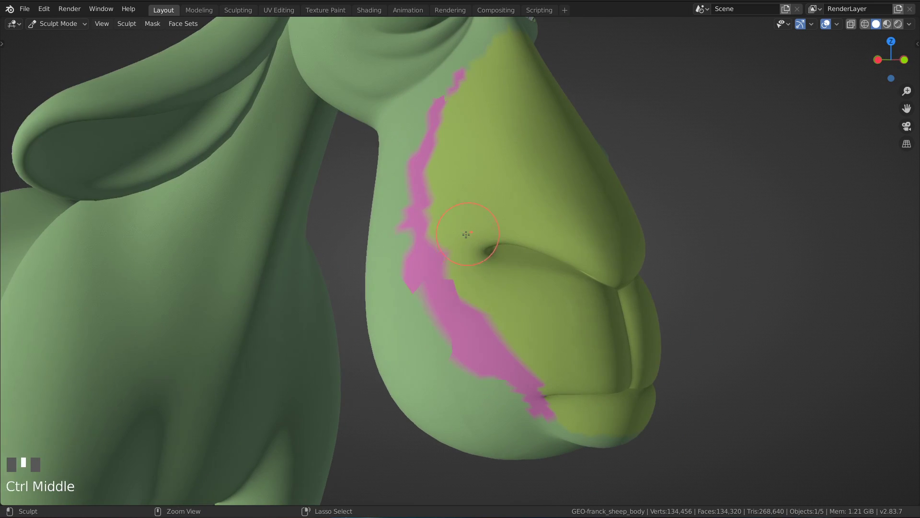
Smooth the edges of the pink face set along the cheek, and undo the smoothing
{"action": "left_click_drag", "start_coordinate": [449, 274], "coordinate": [450, 273], "text": "shift"}
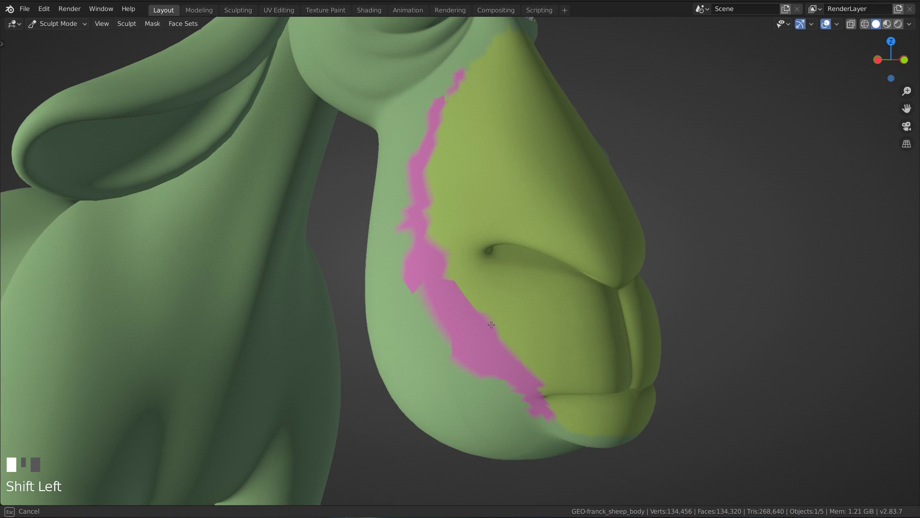
{"action": "left_click_drag", "start_coordinate": [430, 163], "coordinate": [425, 172], "text": "shift"}
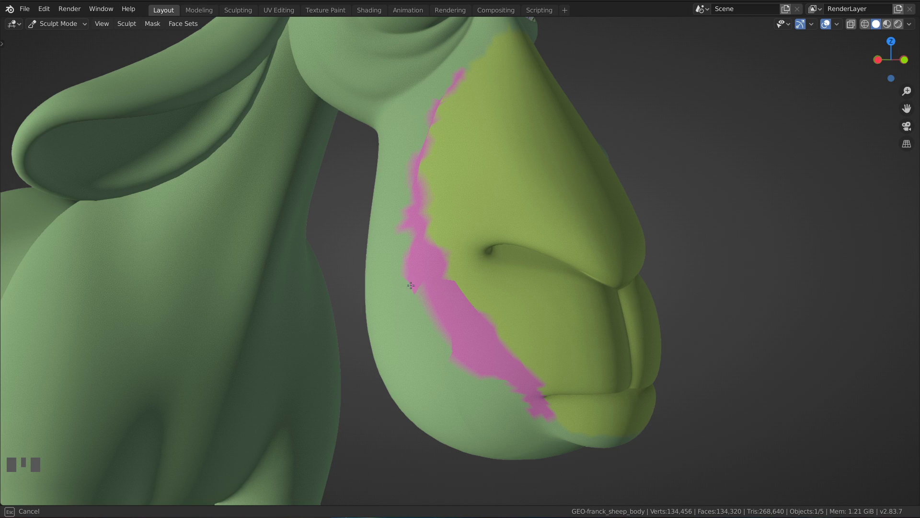
{"action": "middle_click_drag", "start_coordinate": [527, 320], "coordinate": [533, 240]}
{"action": "key", "text": "ctrl+z"}
Try to expand a new face set from the upper lip area
{"action": "middle_click_drag", "start_coordinate": [513, 209], "coordinate": [425, 264], "text": "ctrl"}
{"action": "middle_click_drag", "start_coordinate": [346, 277], "coordinate": [389, 243]}
{"action": "middle_click_drag", "start_coordinate": [479, 127], "coordinate": [454, 252], "text": "shift"}
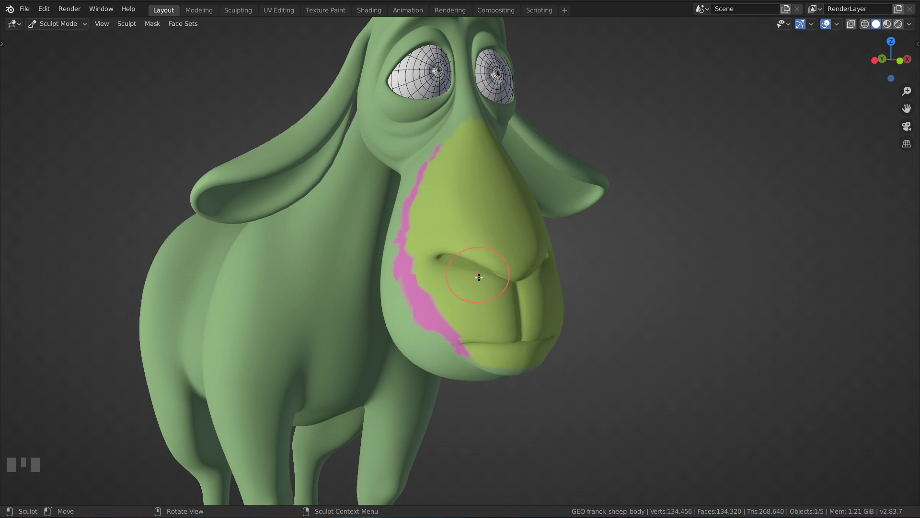
{"action": "key", "text": "shift"}
{"action": "key", "text": "shift+w"}
{"action": "key", "text": "Escape"}
{"action": "key", "text": "shift"}
{"action": "key", "text": "shift+w"}
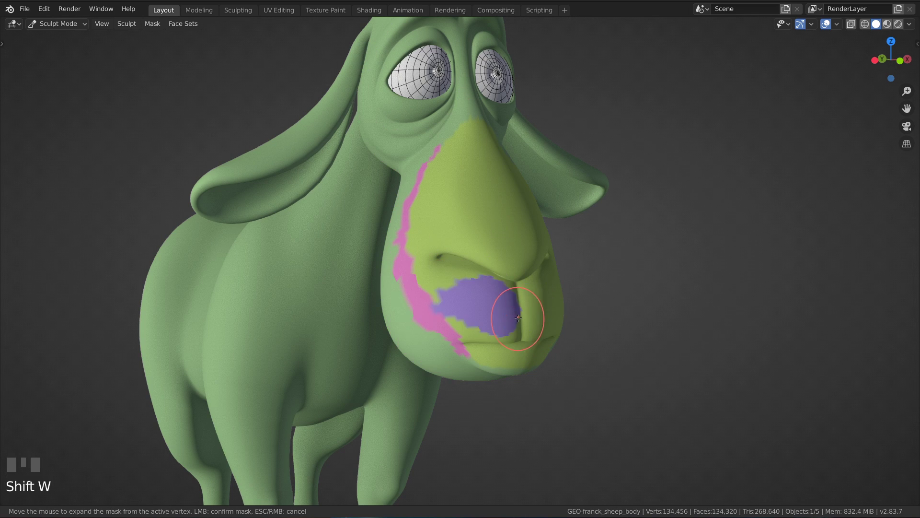
{"action": "left_click", "coordinate": [484, 259]}
Expand a new face set from the chin so it covers the lower lip
{"action": "middle_click_drag", "start_coordinate": [470, 201], "coordinate": [380, 345], "text": "shift"}
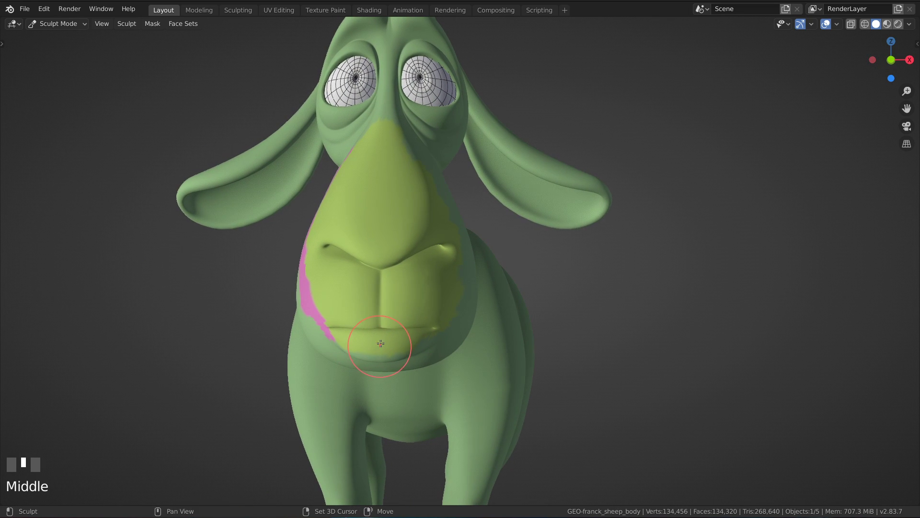
{"action": "key", "text": "shift+w"}
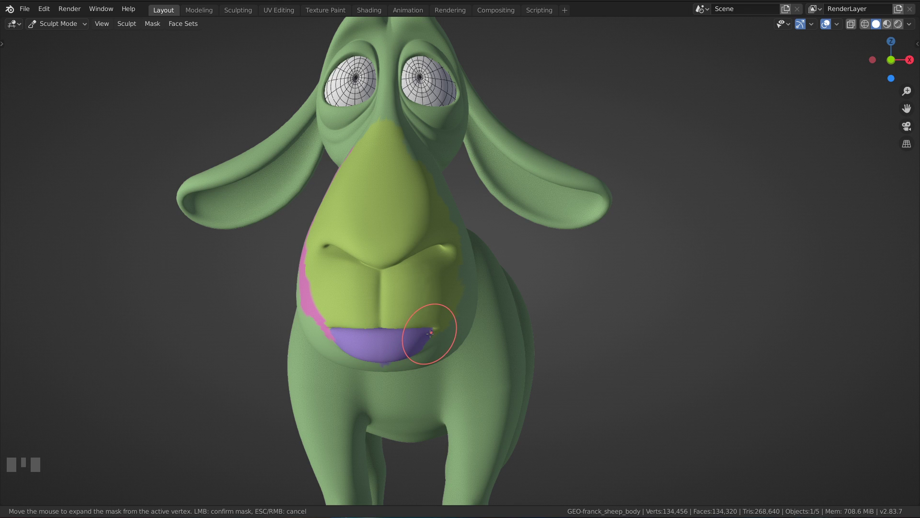
{"action": "left_click", "coordinate": [428, 335]}
Isolate the purple lower-lip face set and show the whole mesh again
{"action": "middle_click_drag", "start_coordinate": [428, 339], "coordinate": [362, 307]}
{"action": "mouse_move", "coordinate": [273, 293]}
{"action": "middle_mouse_down"}
{"action": "mouse_move", "coordinate": [243, 310]}
{"action": "mouse_move", "coordinate": [274, 311]}
{"action": "mouse_move", "coordinate": [288, 345]}
{"action": "mouse_move", "coordinate": [300, 296]}
{"action": "middle_mouse_up"}
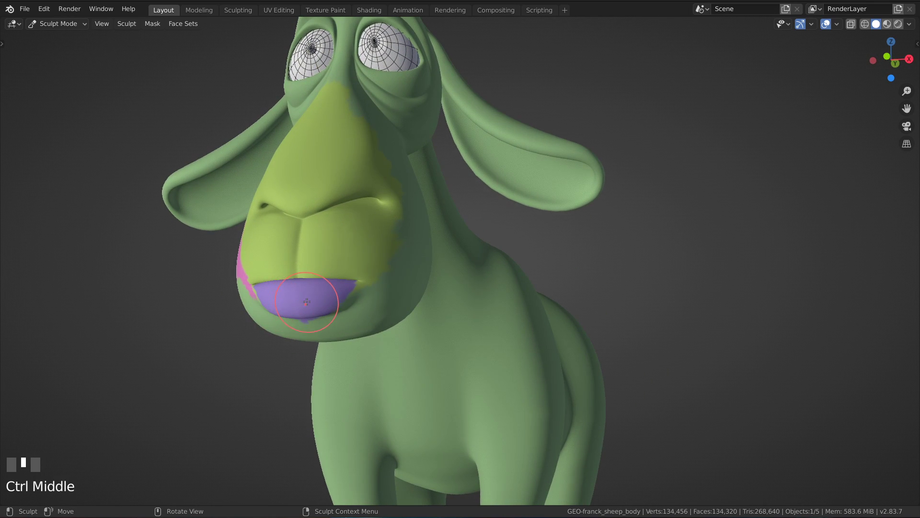
{"action": "key", "text": "h"}
{"action": "middle_click_drag", "start_coordinate": [307, 301], "coordinate": [307, 311]}
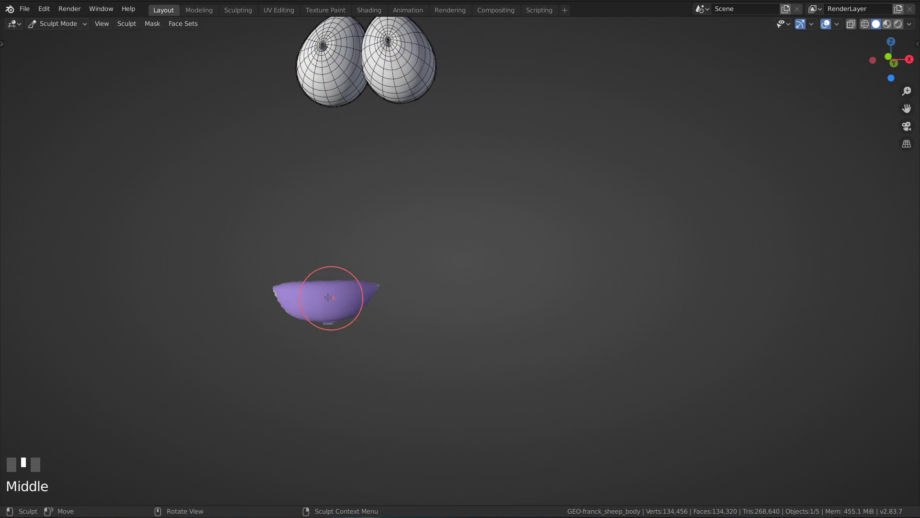
{"action": "key", "text": "h"}
{"action": "middle_click_drag", "start_coordinate": [331, 302], "coordinate": [288, 275]}
Hide the lower-lip, muzzle and pink cheek face sets one by one, and reveal the whole mesh
{"action": "key", "text": "shift+h"}
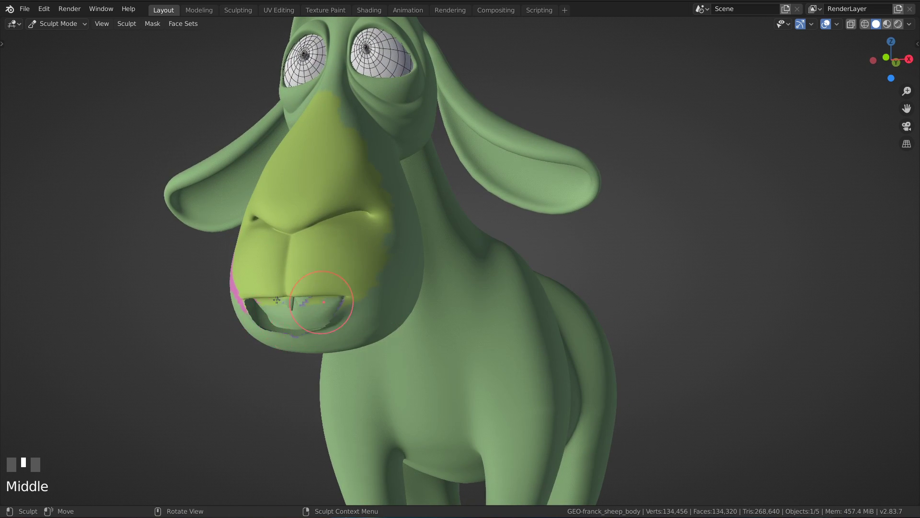
{"action": "middle_click_drag", "start_coordinate": [291, 326], "coordinate": [358, 305]}
{"action": "key", "text": "shift+h"}
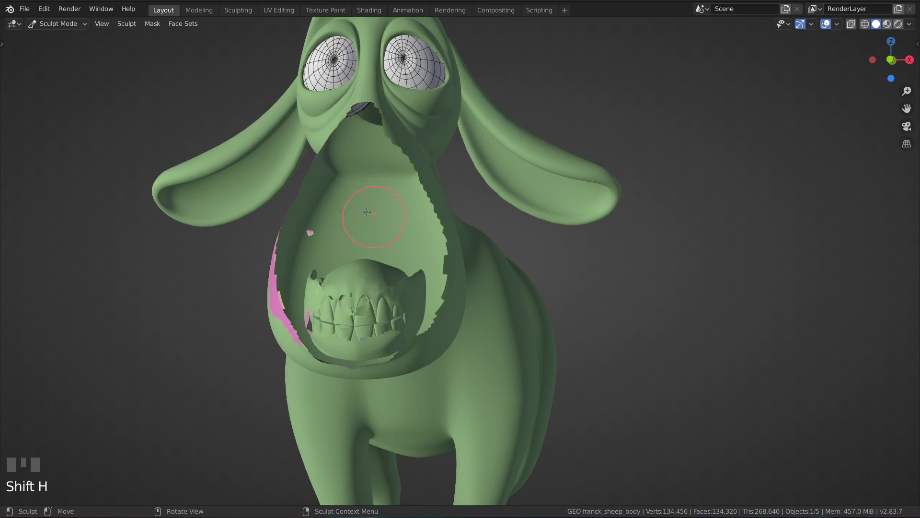
{"action": "middle_click_drag", "start_coordinate": [370, 212], "coordinate": [421, 206]}
{"action": "key", "text": "shift+h"}
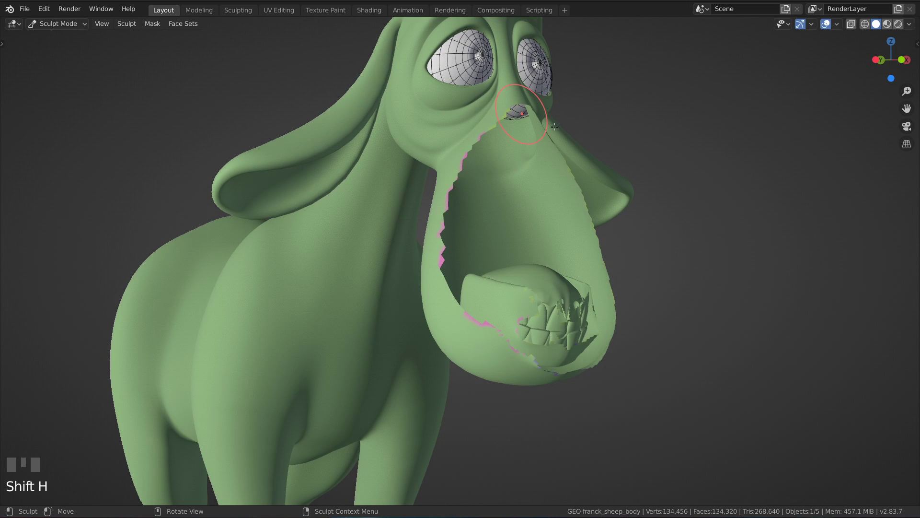
{"action": "mouse_move", "coordinate": [502, 209]}
{"action": "middle_mouse_down"}
{"action": "mouse_move", "coordinate": [412, 170]}
{"action": "mouse_move", "coordinate": [478, 171]}
{"action": "middle_mouse_up"}
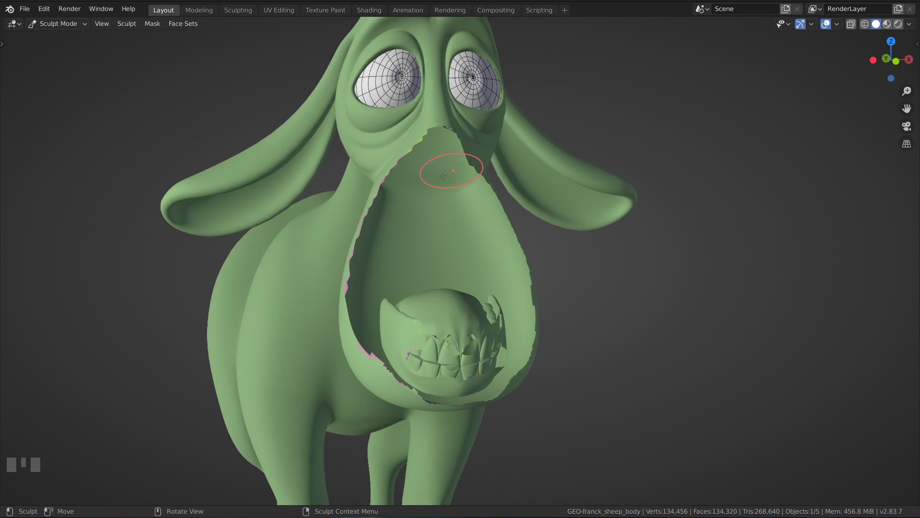
{"action": "key", "text": "alt+h"}
{"action": "middle_click_drag", "start_coordinate": [439, 210], "coordinate": [495, 207]}
{"action": "mouse_move", "coordinate": [468, 247]}
{"action": "middle_mouse_down"}
{"action": "mouse_move", "coordinate": [480, 264]}
{"action": "mouse_move", "coordinate": [468, 267]}
{"action": "middle_mouse_up"}
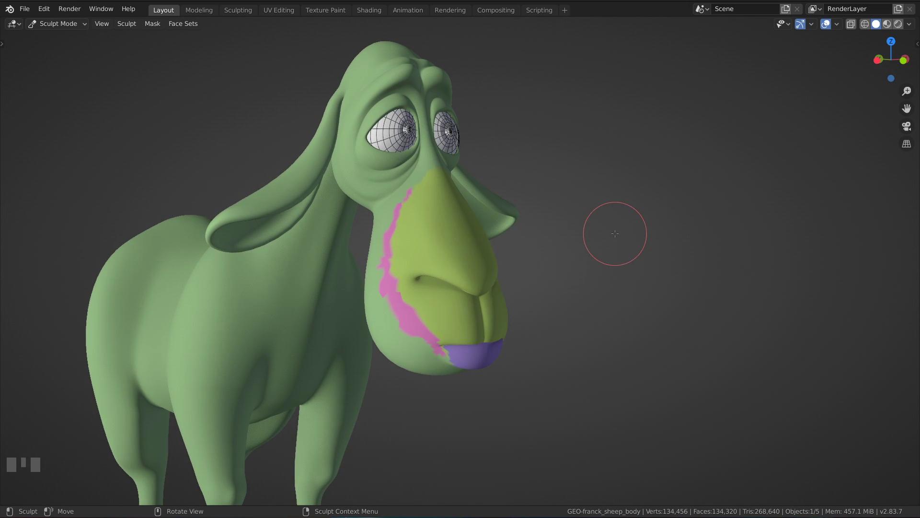
Isolate the yellow-green muzzle face set and reveal all hidden faces
{"action": "key", "text": "w"}
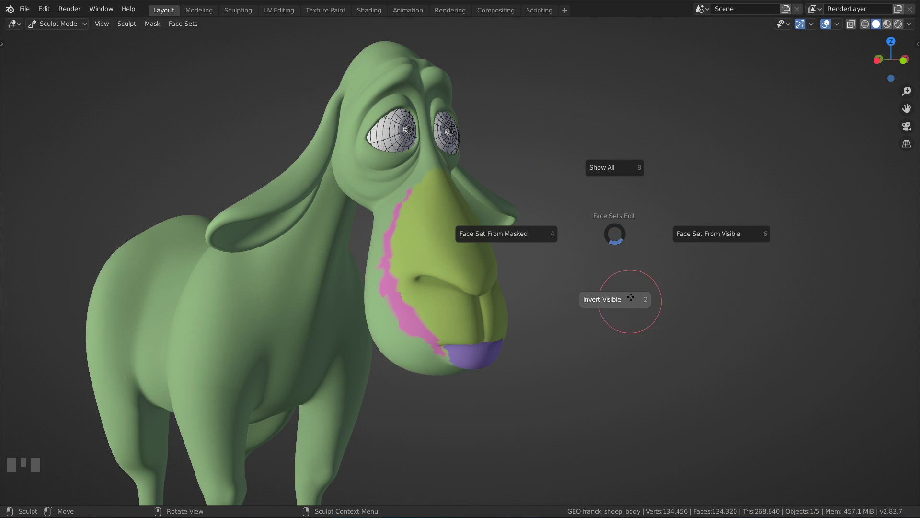
{"action": "key", "text": "Escape"}
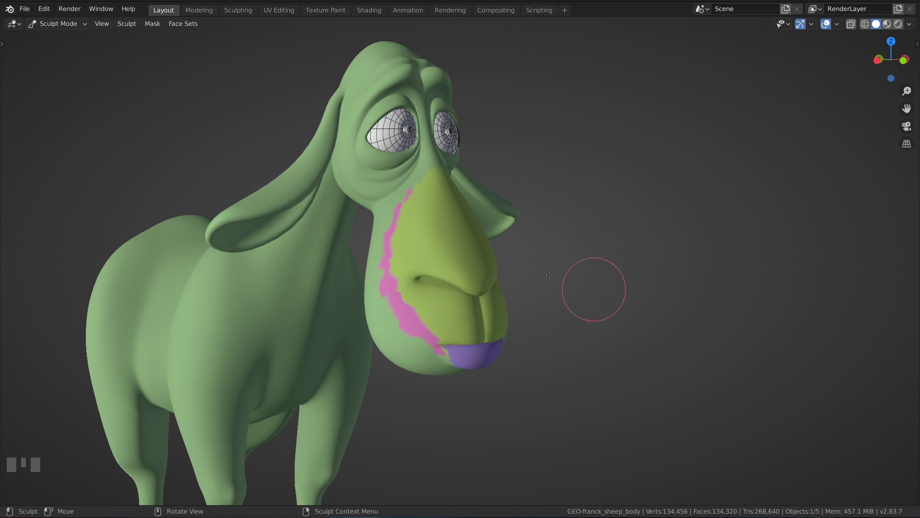
{"action": "key", "text": "h"}
{"action": "middle_click_drag", "start_coordinate": [471, 267], "coordinate": [468, 235]}
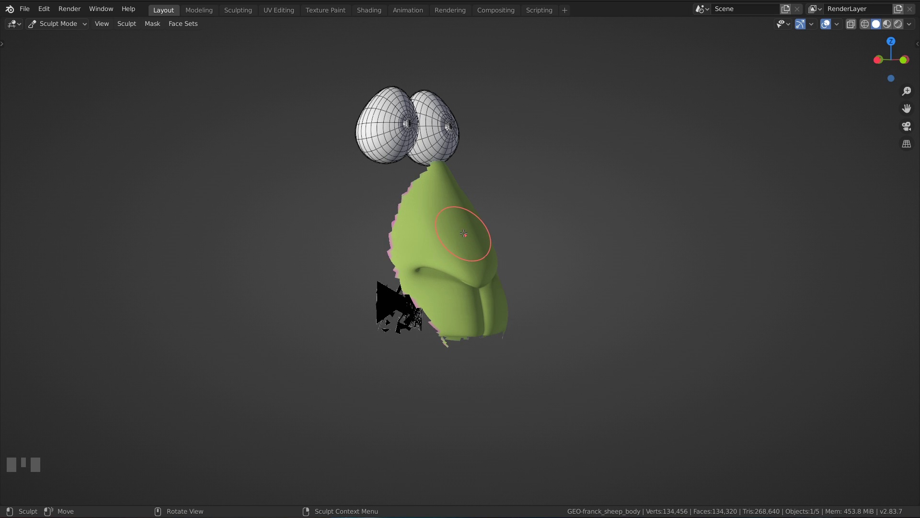
{"action": "key", "text": "alt+h"}
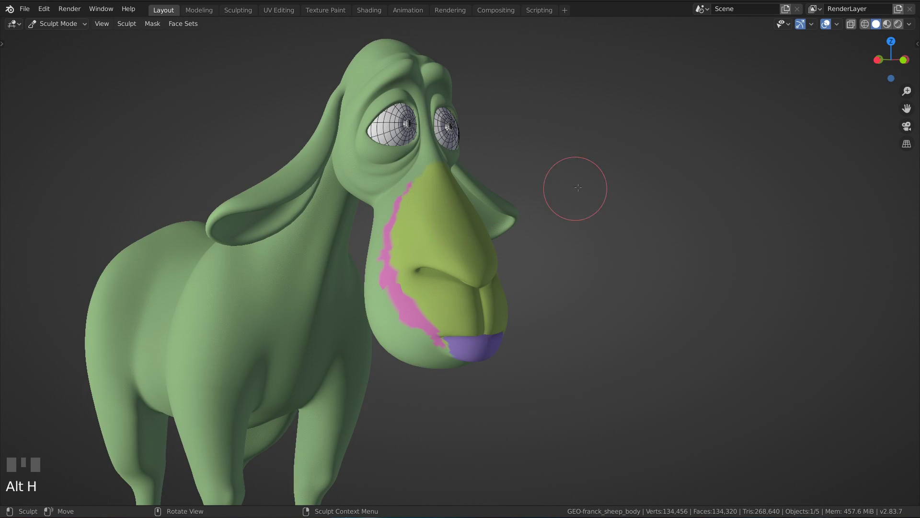
Merge all face sets into one with Face Set From Visible
{"action": "key", "text": "w"}
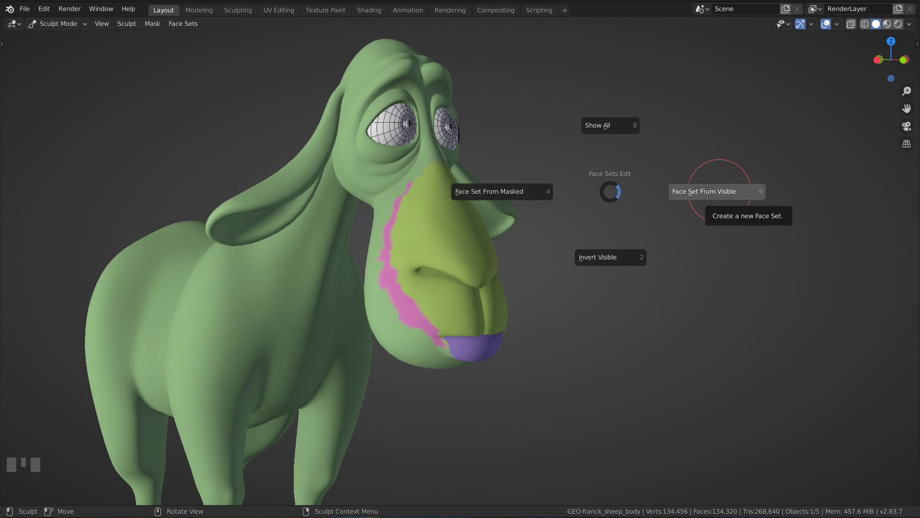
{"action": "left_click", "coordinate": [723, 192]}
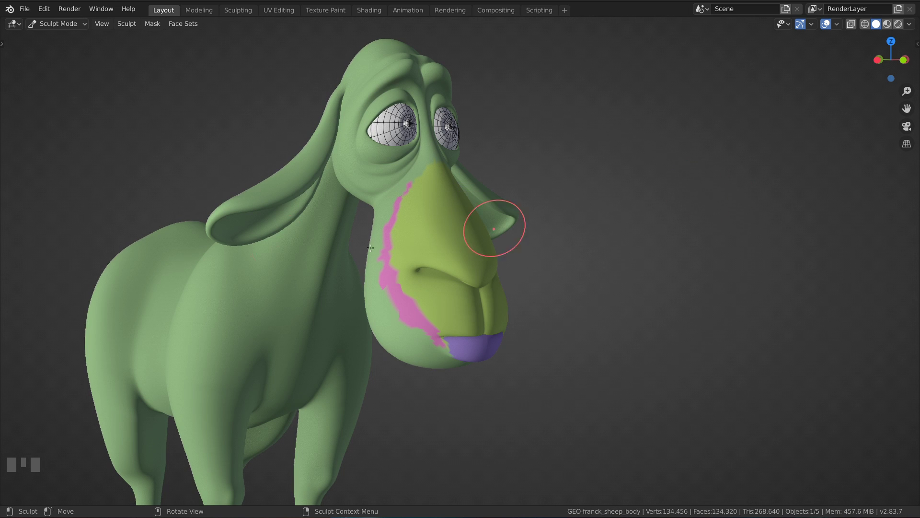
{"action": "middle_click_drag", "start_coordinate": [474, 168], "coordinate": [637, 199]}
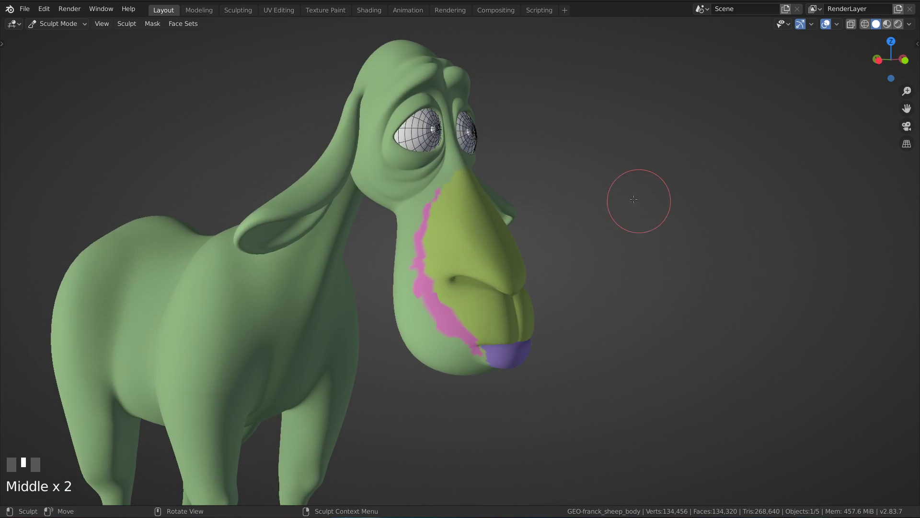
{"action": "key", "text": "w"}
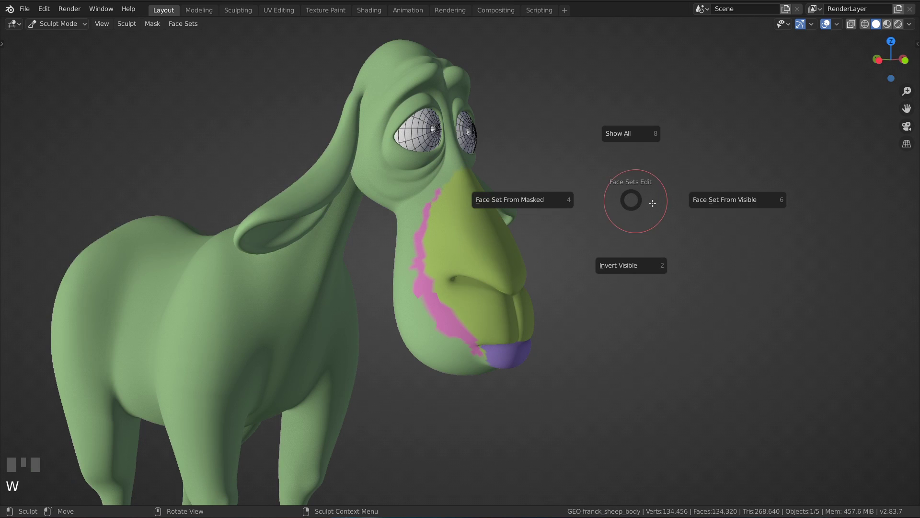
{"action": "left_click", "coordinate": [769, 200]}
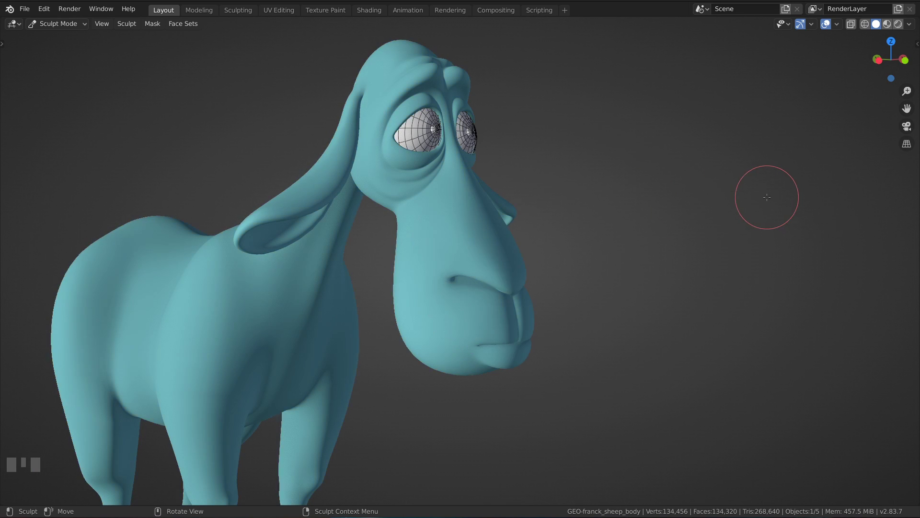
Create a new face set from the visible faces several more times to change the body's face set colour
{"action": "middle_click_drag", "start_coordinate": [480, 220], "coordinate": [515, 241]}
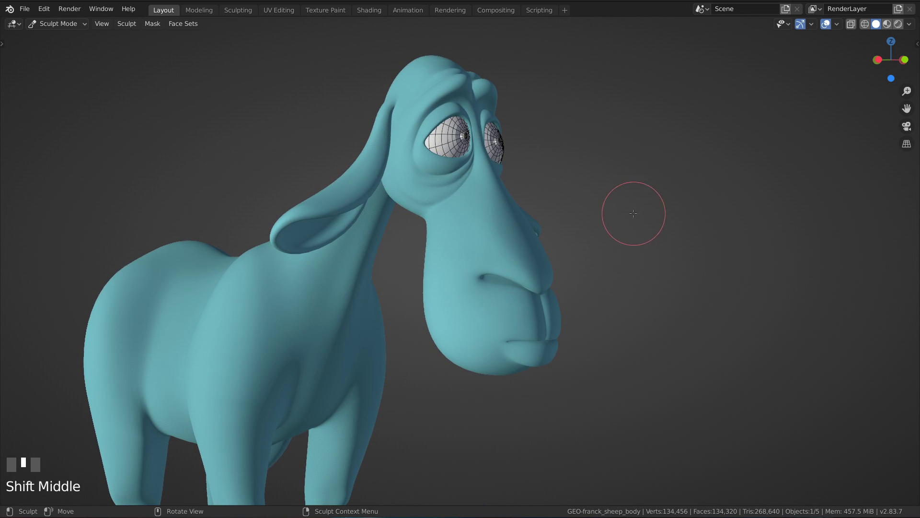
{"action": "key", "text": "w"}
{"action": "key", "text": "w"}
{"action": "key", "text": "w"}
{"action": "key", "text": "w"}
{"action": "key", "text": "w"}
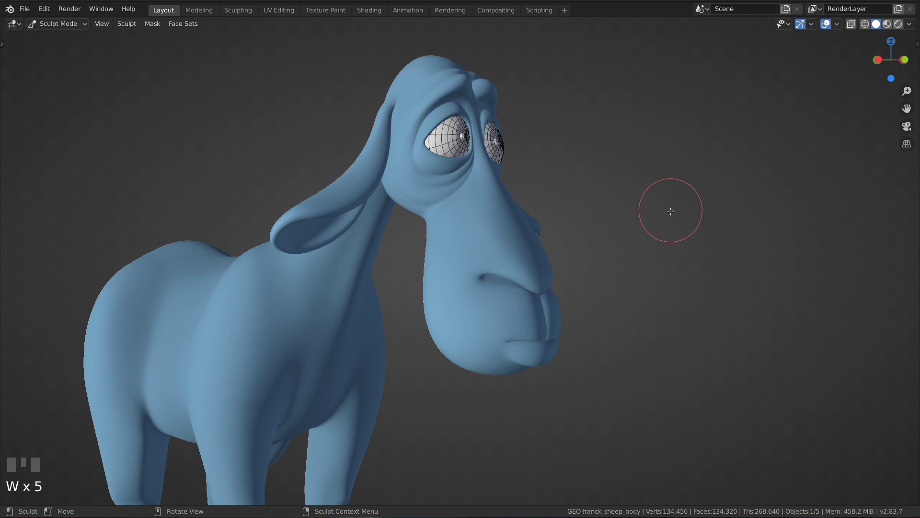
{"action": "key", "text": "w"}
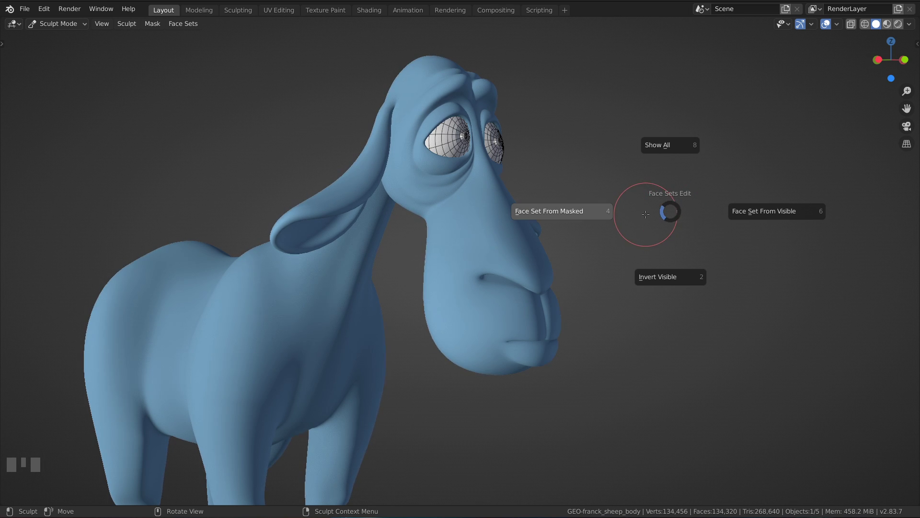
Expand a new face set from the tip of the sheep's ear over most of that ear
{"action": "mouse_move", "coordinate": [626, 211]}
{"action": "middle_mouse_down"}
{"action": "mouse_move", "coordinate": [485, 226]}
{"action": "mouse_move", "coordinate": [436, 208]}
{"action": "mouse_move", "coordinate": [448, 213]}
{"action": "mouse_move", "coordinate": [373, 154]}
{"action": "mouse_move", "coordinate": [439, 153]}
{"action": "mouse_move", "coordinate": [331, 228]}
{"action": "middle_mouse_up"}
{"action": "middle_click_drag", "start_coordinate": [392, 255], "coordinate": [456, 265]}
{"action": "key", "text": "shift+w"}
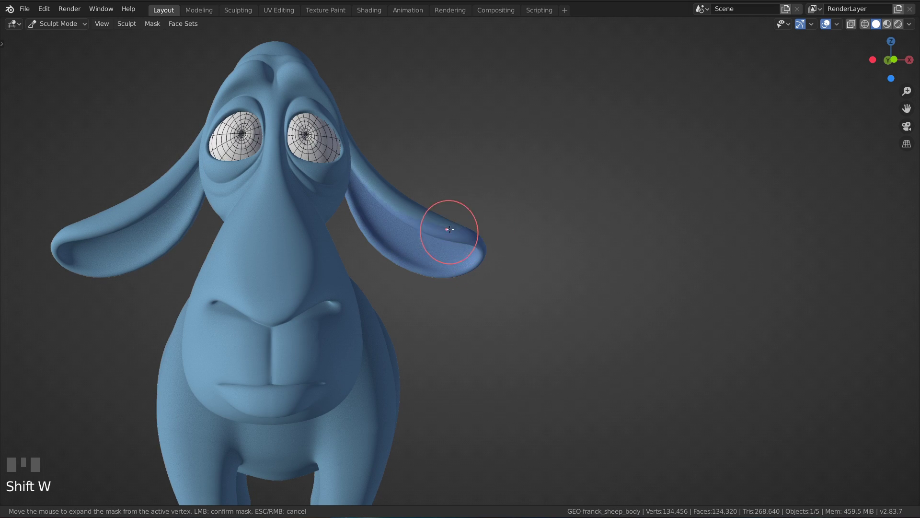
{"action": "left_click", "coordinate": [442, 213]}
{"action": "middle_click_drag", "start_coordinate": [442, 214], "coordinate": [336, 187]}
{"action": "mouse_move", "coordinate": [393, 153]}
{"action": "middle_mouse_down", "text": "shift"}
{"action": "mouse_move", "coordinate": [441, 190]}
{"action": "mouse_move", "coordinate": [528, 211]}
{"action": "mouse_move", "coordinate": [490, 250]}
{"action": "middle_mouse_up", "text": "shift"}
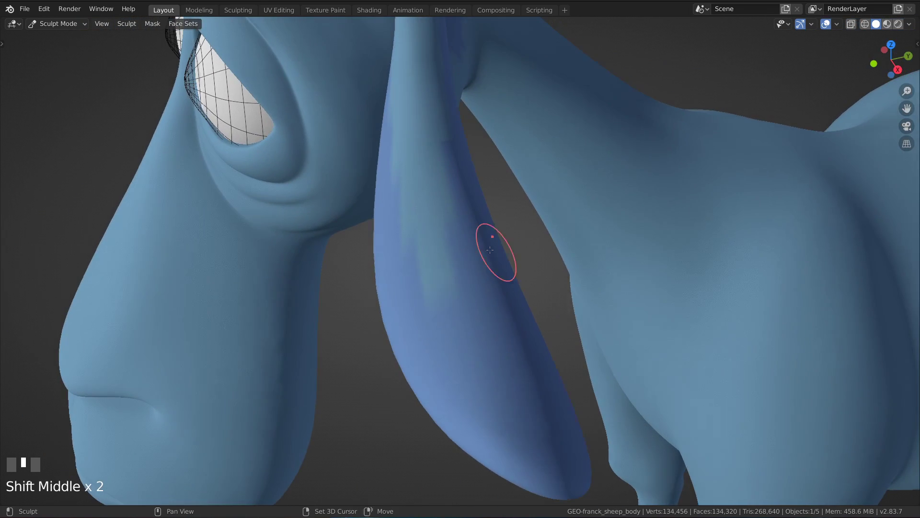
Extend the ear's face set upward over the remaining ear surface until it reaches the base at the head
{"action": "middle_click_drag", "start_coordinate": [468, 304], "coordinate": [464, 323], "text": "ctrl"}
{"action": "left_click", "coordinate": [428, 267], "text": "ctrl"}
{"action": "left_click_drag", "start_coordinate": [428, 267], "coordinate": [420, 195], "text": "ctrl"}
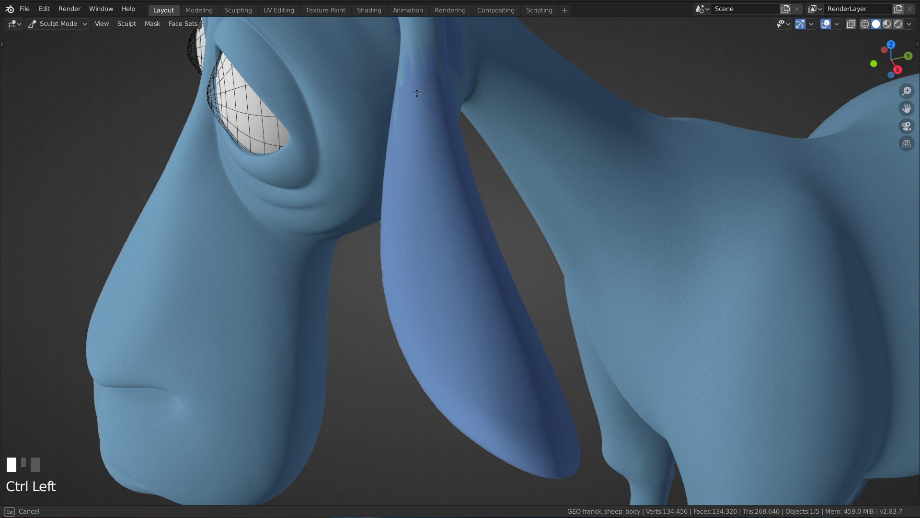
{"action": "left_click_drag", "start_coordinate": [416, 56], "coordinate": [448, 177], "text": "ctrl"}
{"action": "mouse_move", "coordinate": [448, 177]}
{"action": "middle_mouse_down", "text": "ctrl"}
{"action": "mouse_move", "coordinate": [475, 294]}
{"action": "mouse_move", "coordinate": [486, 294]}
{"action": "mouse_move", "coordinate": [458, 278]}
{"action": "mouse_move", "coordinate": [522, 257]}
{"action": "mouse_move", "coordinate": [480, 237]}
{"action": "mouse_move", "coordinate": [514, 246]}
{"action": "middle_mouse_up", "text": "ctrl"}
{"action": "key", "text": "alt+h"}
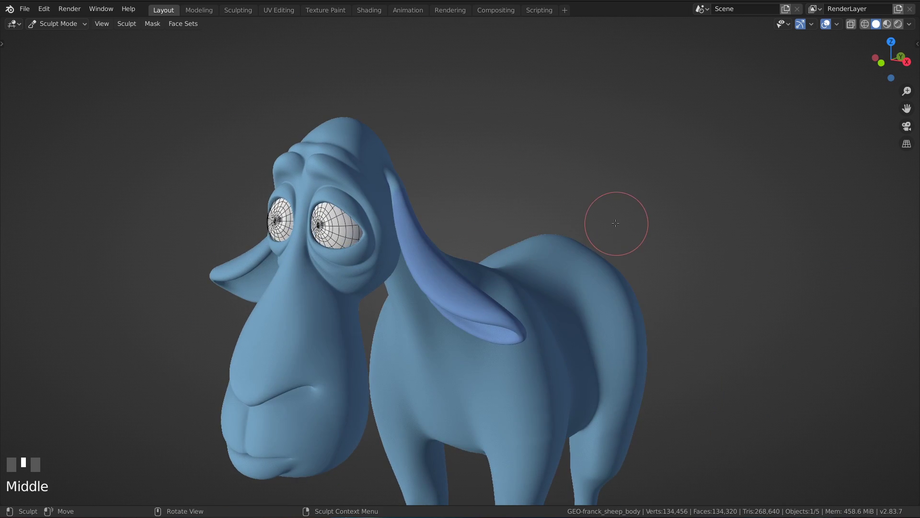
Mask the sheep's head, ears and upper neck
{"action": "key", "text": "w"}
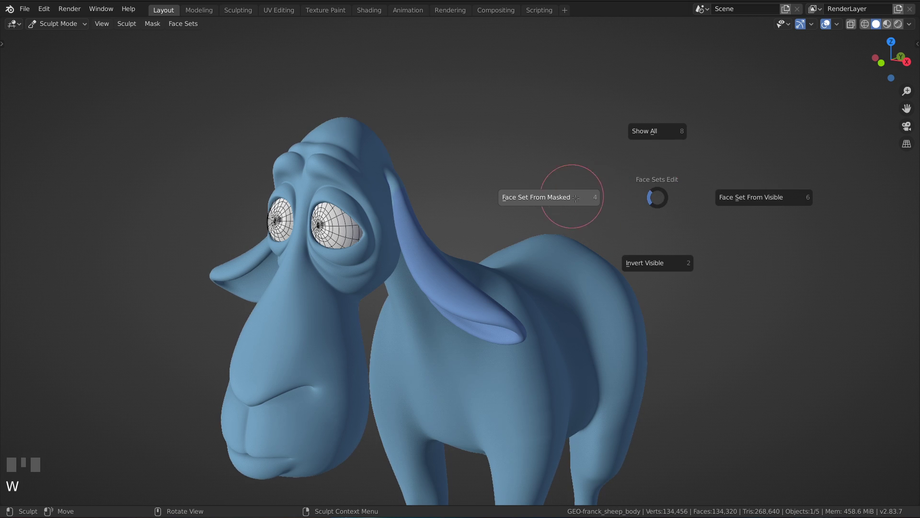
{"action": "middle_click_drag", "start_coordinate": [606, 206], "coordinate": [568, 220]}
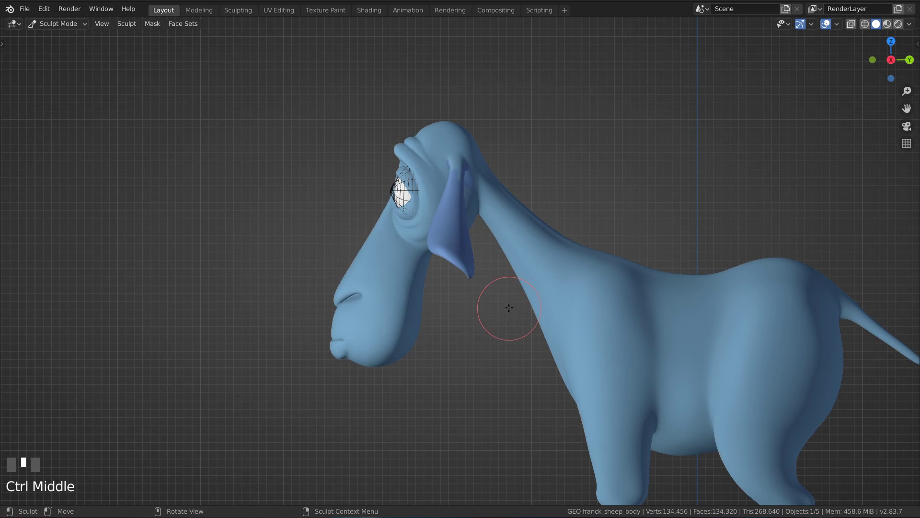
{"action": "mouse_move", "coordinate": [505, 309]}
{"action": "left_mouse_down", "text": "ctrl+shift"}
{"action": "mouse_move", "coordinate": [498, 99]}
{"action": "mouse_move", "coordinate": [281, 179]}
{"action": "mouse_move", "coordinate": [461, 390]}
{"action": "mouse_move", "coordinate": [509, 218]}
{"action": "mouse_move", "coordinate": [499, 292]}
{"action": "left_mouse_up", "text": "ctrl+shift"}
{"action": "mouse_move", "coordinate": [489, 292]}
{"action": "middle_mouse_down"}
{"action": "mouse_move", "coordinate": [496, 234]}
{"action": "mouse_move", "coordinate": [508, 230]}
{"action": "middle_mouse_up"}
{"action": "middle_click_drag", "start_coordinate": [508, 230], "coordinate": [551, 234]}
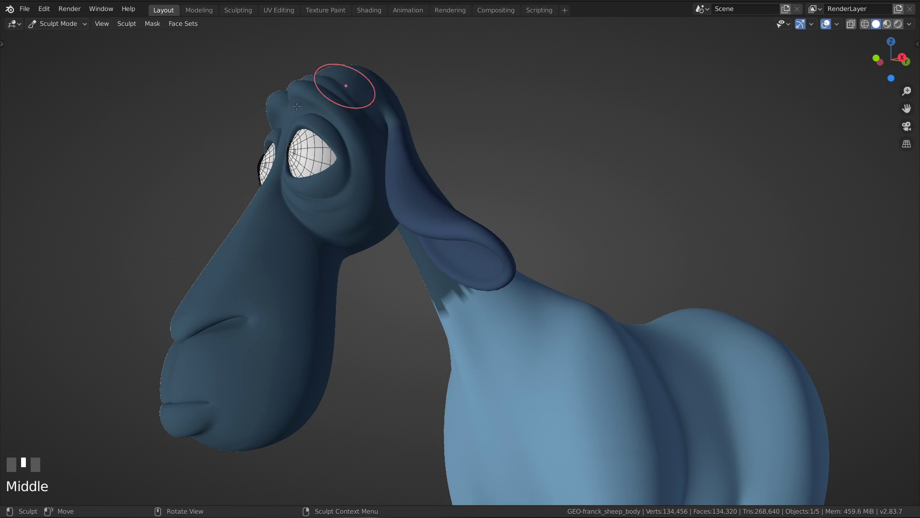
{"action": "middle_click_drag", "start_coordinate": [570, 173], "coordinate": [587, 220], "text": "ctrl"}
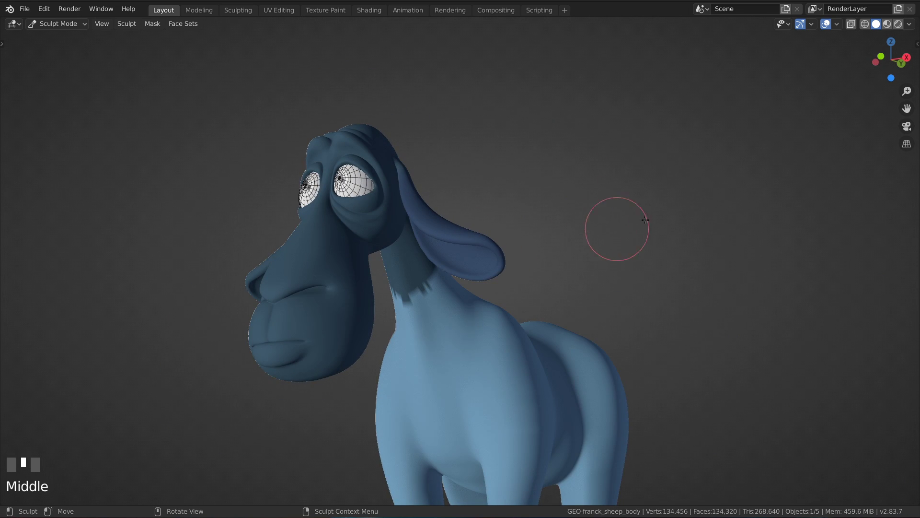
Create a face set from the masked head and upper neck, and clear the mask
{"action": "key", "text": "w"}
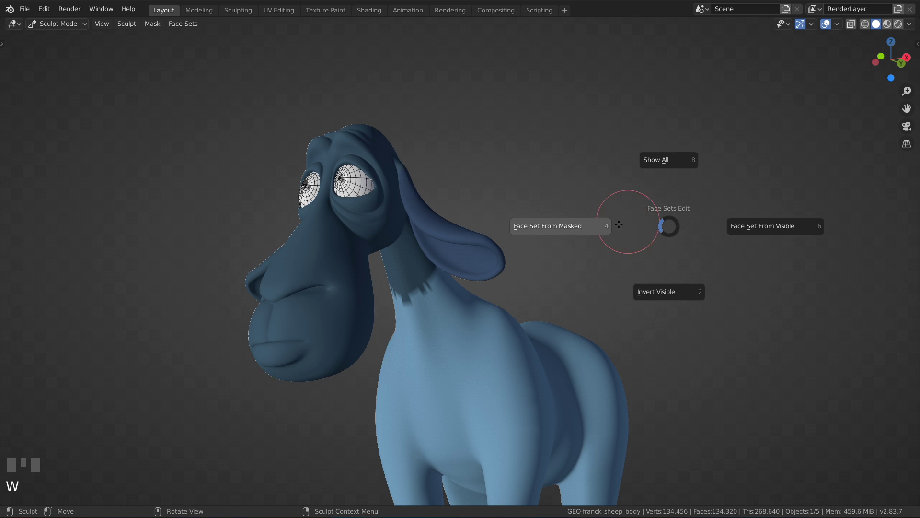
{"action": "left_click", "coordinate": [596, 225]}
{"action": "middle_click_drag", "start_coordinate": [592, 283], "coordinate": [390, 267]}
{"action": "key", "text": "alt+m"}
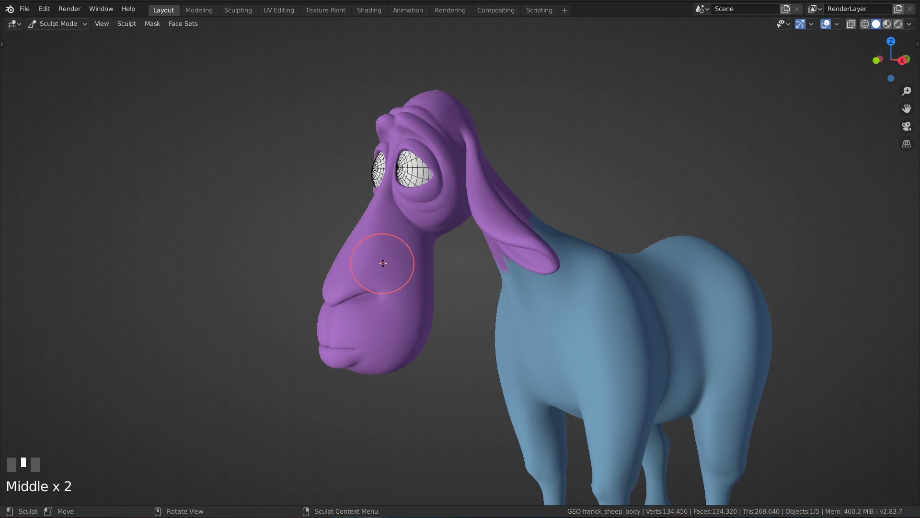
Isolate the purple head face set to view it from several sides, and reveal the body again
{"action": "key", "text": "h"}
{"action": "mouse_move", "coordinate": [383, 202]}
{"action": "middle_mouse_down"}
{"action": "mouse_move", "coordinate": [398, 240]}
{"action": "mouse_move", "coordinate": [382, 273]}
{"action": "mouse_move", "coordinate": [384, 218]}
{"action": "middle_mouse_up"}
{"action": "middle_click_drag", "start_coordinate": [385, 255], "coordinate": [378, 240]}
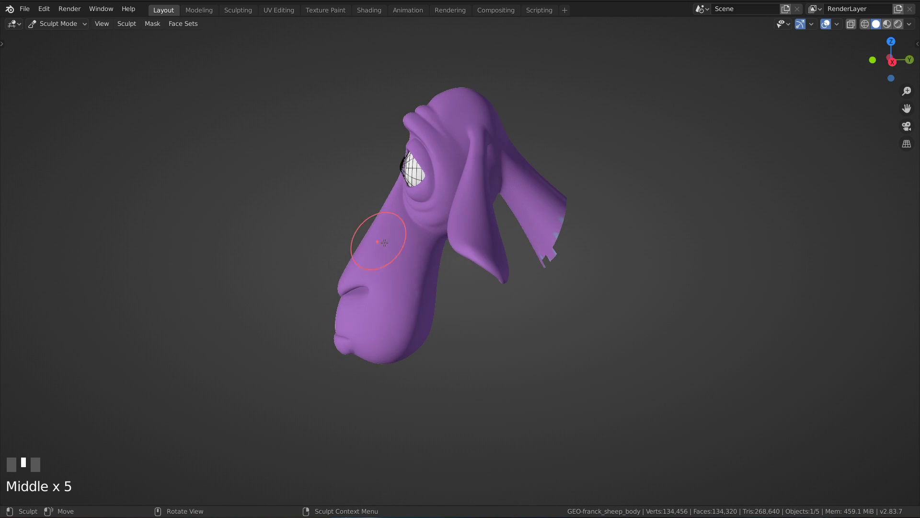
{"action": "key", "text": "alt+h"}
{"action": "middle_click_drag", "start_coordinate": [405, 189], "coordinate": [473, 228]}
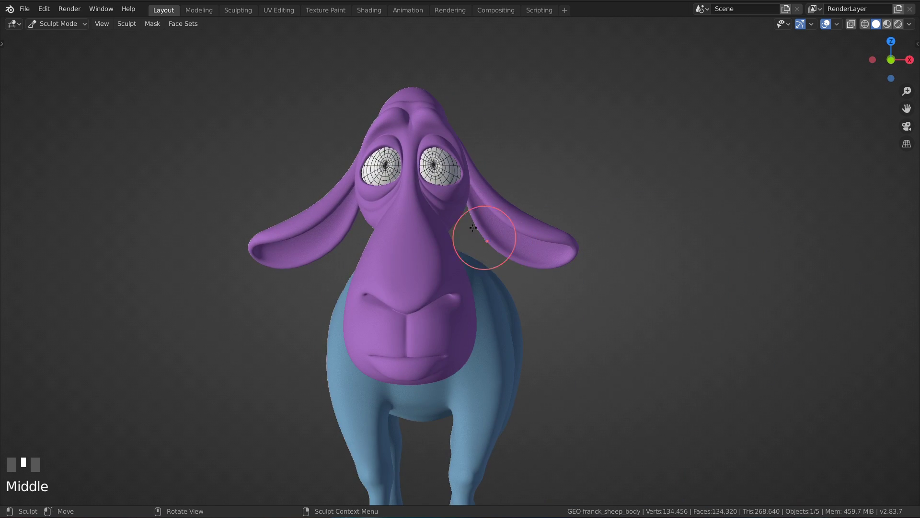
{"action": "left_click", "coordinate": [179, 24]}
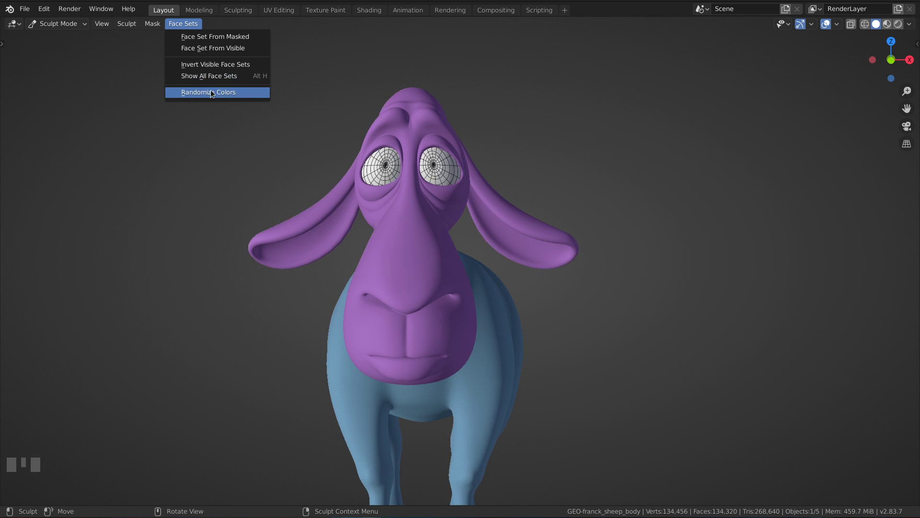
Activate the Mesh Filter tool and set its filter type to Relax Face Sets
{"action": "key", "text": "t"}
{"action": "mouse_move", "coordinate": [361, 226]}
{"action": "middle_mouse_down"}
{"action": "mouse_move", "coordinate": [551, 197]}
{"action": "mouse_move", "coordinate": [439, 255]}
{"action": "mouse_move", "coordinate": [424, 247]}
{"action": "mouse_move", "coordinate": [405, 265]}
{"action": "middle_mouse_up"}
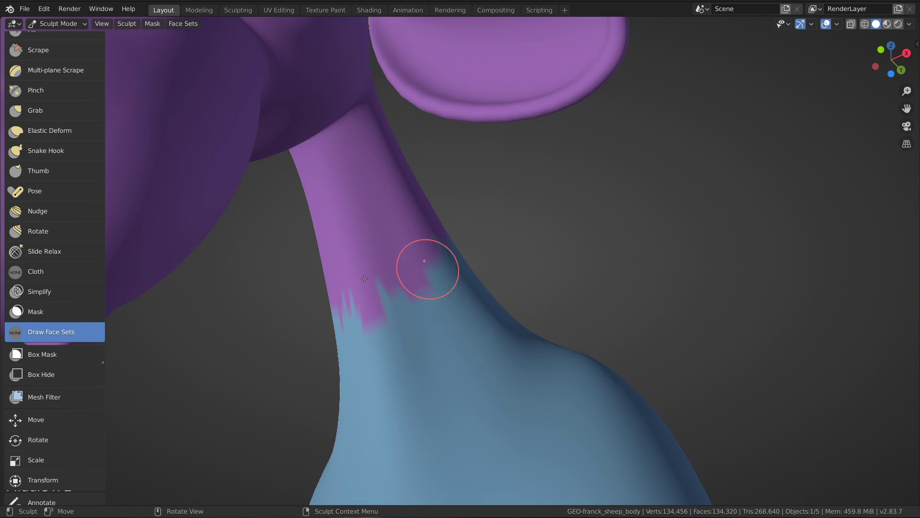
{"action": "middle_click_drag", "start_coordinate": [344, 290], "coordinate": [220, 329]}
{"action": "scroll", "coordinate": [42, 333], "scroll_direction": "down", "scroll_amount": 1}
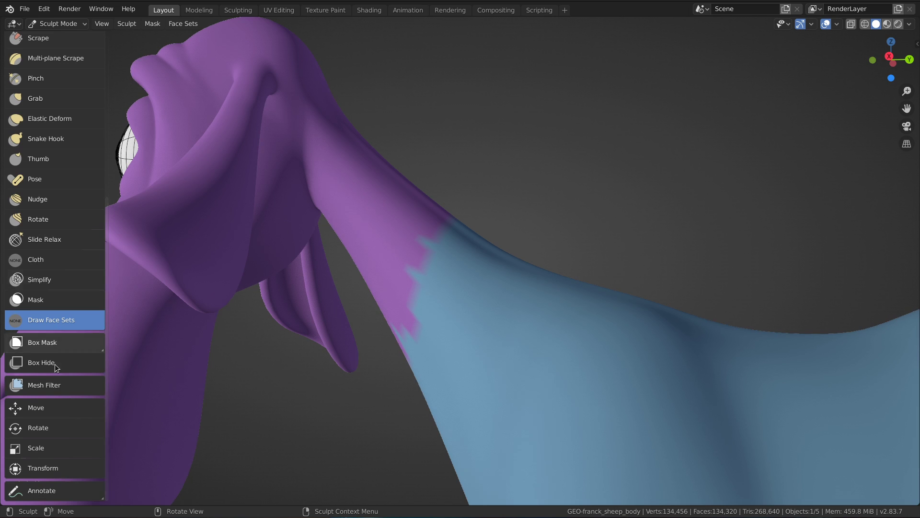
{"action": "left_click", "coordinate": [64, 381]}
{"action": "left_click", "coordinate": [186, 23]}
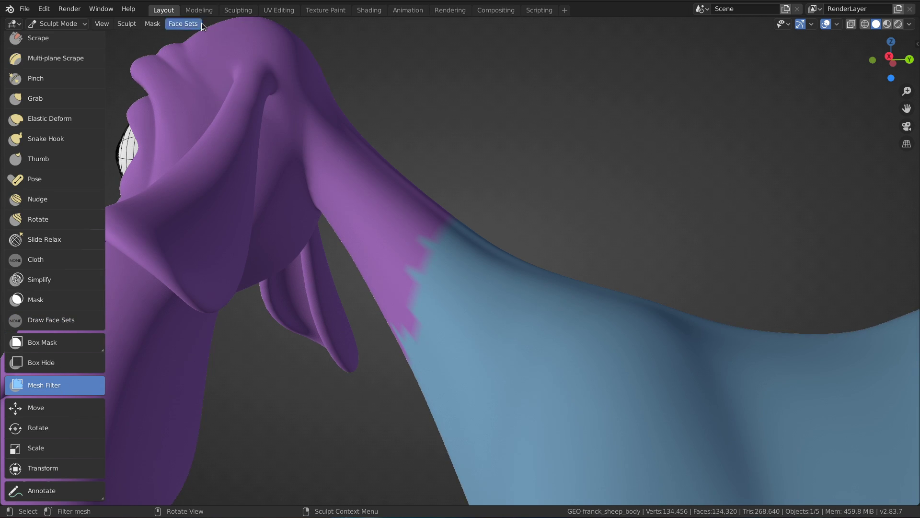
{"action": "left_click", "coordinate": [202, 25]}
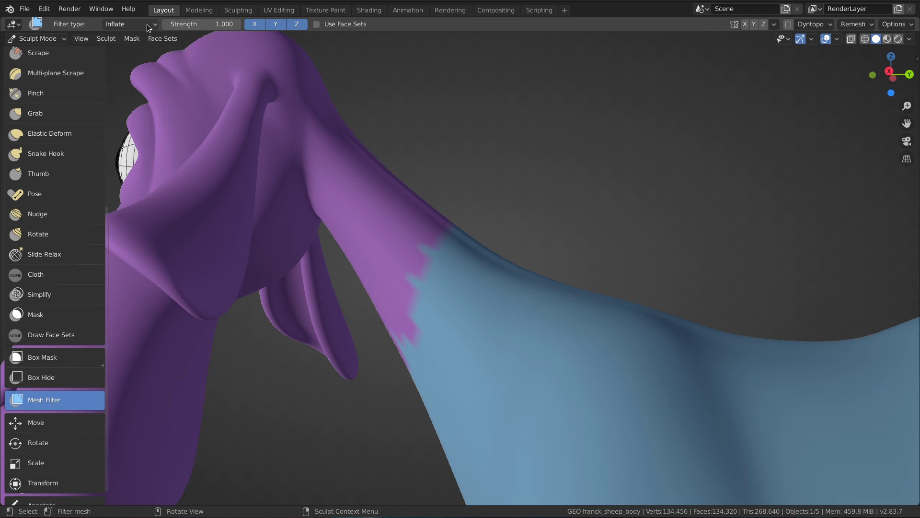
{"action": "left_click", "coordinate": [147, 24]}
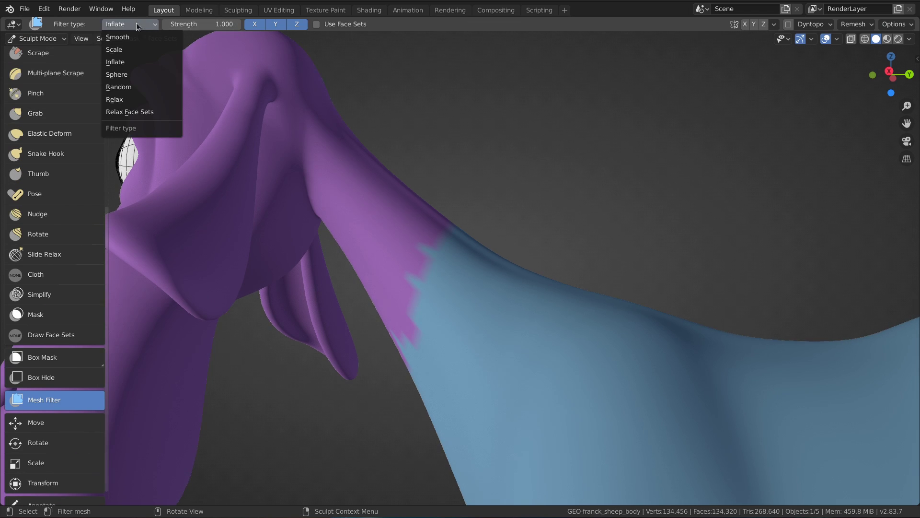
{"action": "left_click", "coordinate": [150, 112]}
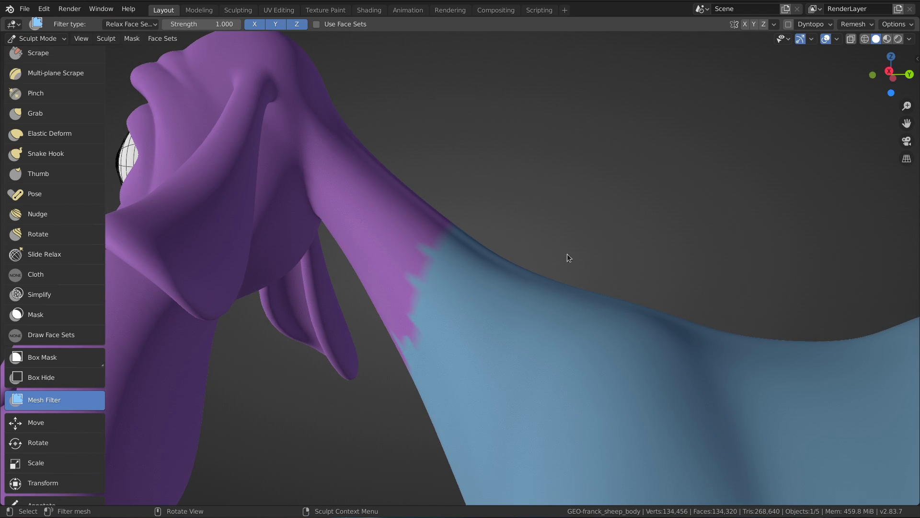
Enable Use Face Sets for the mesh filter and examine the jagged face set border on the neck
{"action": "middle_click_drag", "start_coordinate": [419, 276], "coordinate": [447, 230]}
{"action": "middle_click_drag", "start_coordinate": [531, 285], "coordinate": [364, 30]}
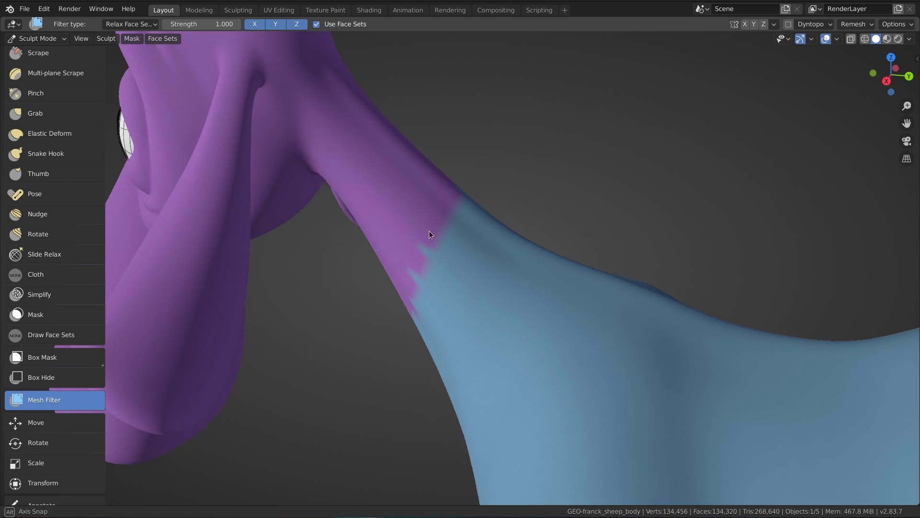
{"action": "middle_click_drag", "start_coordinate": [430, 232], "coordinate": [400, 290]}
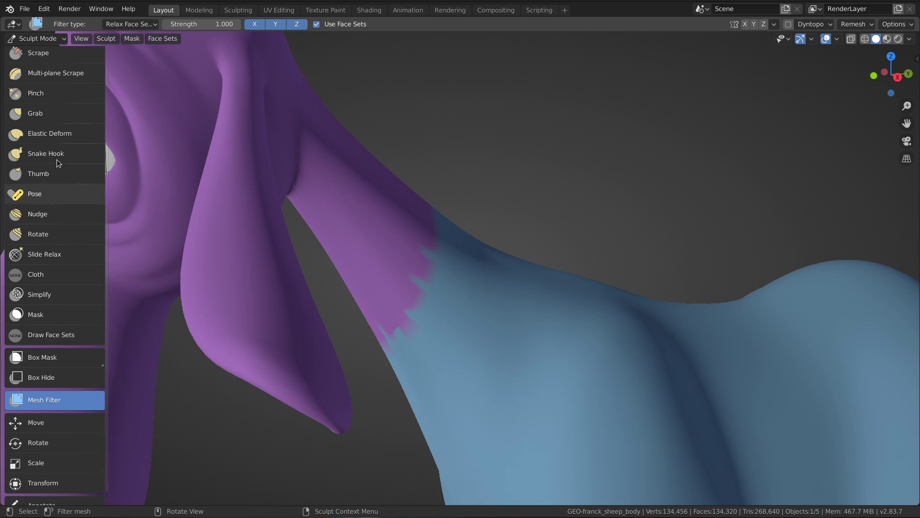
Switch back to the Draw Face Sets tool and bring the whole head and front body into view
{"action": "scroll", "coordinate": [69, 144], "scroll_direction": "up", "scroll_amount": 10}
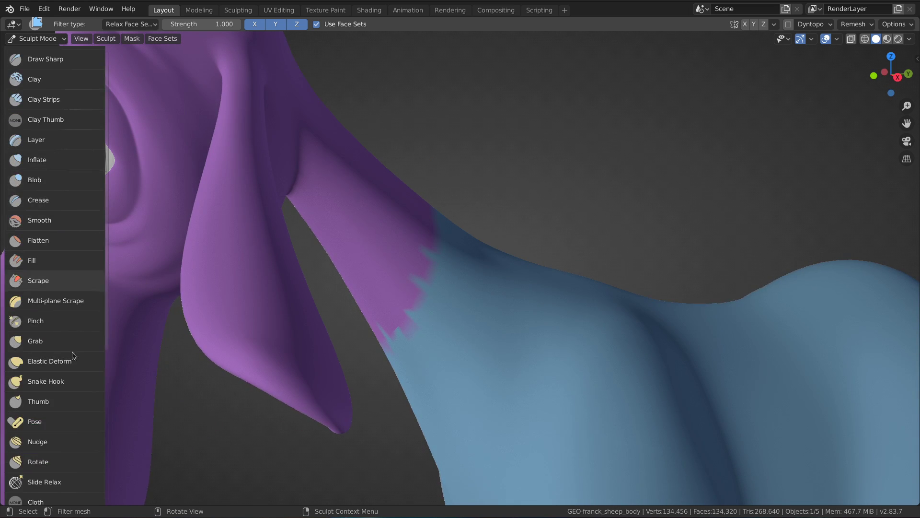
{"action": "scroll", "coordinate": [69, 313], "scroll_direction": "down", "scroll_amount": 5}
{"action": "left_click", "coordinate": [70, 468]}
{"action": "mouse_move", "coordinate": [360, 298]}
{"action": "middle_mouse_down"}
{"action": "mouse_move", "coordinate": [354, 335]}
{"action": "mouse_move", "coordinate": [422, 331]}
{"action": "mouse_move", "coordinate": [454, 272]}
{"action": "mouse_move", "coordinate": [501, 247]}
{"action": "middle_mouse_up"}
{"action": "key", "text": "ctrl+z"}
{"action": "key", "text": "ctrl+shift+z"}
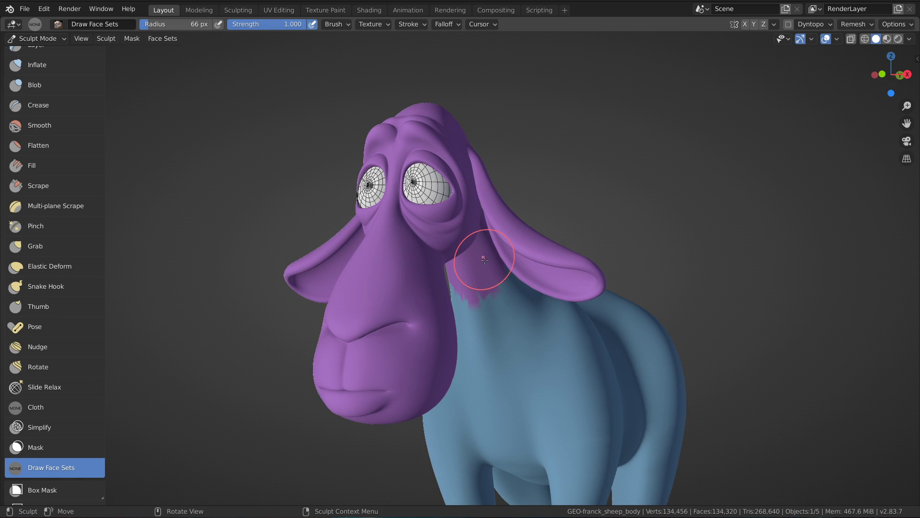
Isolate the face set at the upper neck and show all hidden faces again
{"action": "key", "text": "h"}
{"action": "key", "text": "alt+h"}
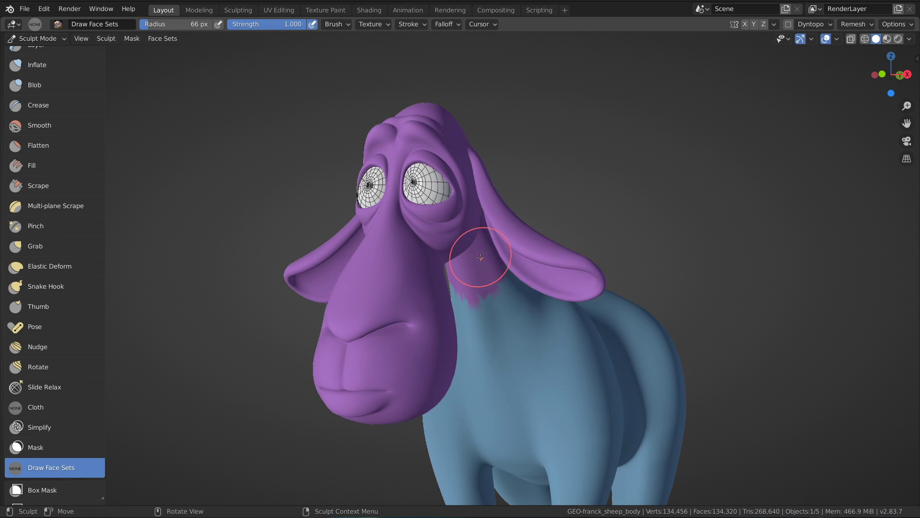
{"action": "key", "text": "w"}
{"action": "key", "text": "Escape"}
{"action": "mouse_move", "coordinate": [450, 266]}
{"action": "middle_mouse_down"}
{"action": "mouse_move", "coordinate": [510, 283]}
{"action": "mouse_move", "coordinate": [477, 263]}
{"action": "mouse_move", "coordinate": [550, 236]}
{"action": "middle_mouse_up"}
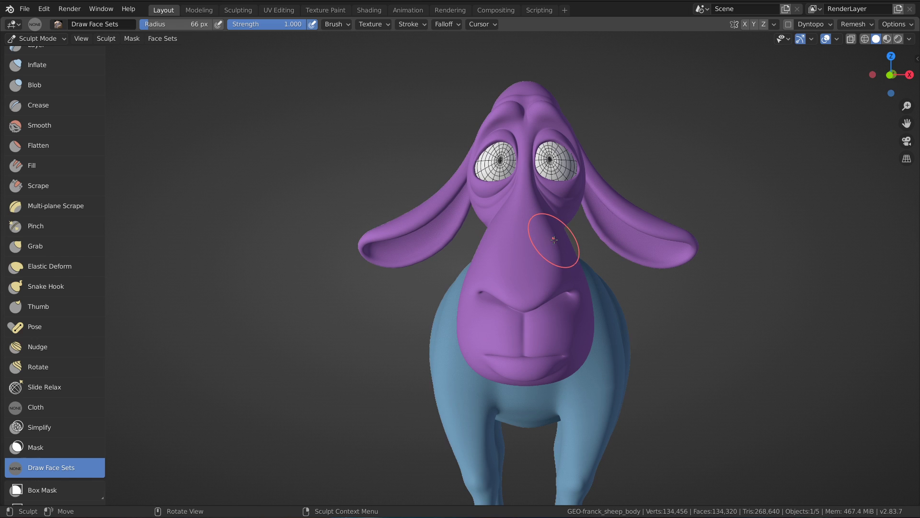
{"action": "mouse_move", "coordinate": [561, 214]}
{"action": "middle_mouse_down"}
{"action": "mouse_move", "coordinate": [541, 200]}
{"action": "mouse_move", "coordinate": [476, 211]}
{"action": "mouse_move", "coordinate": [540, 237]}
{"action": "middle_mouse_up"}
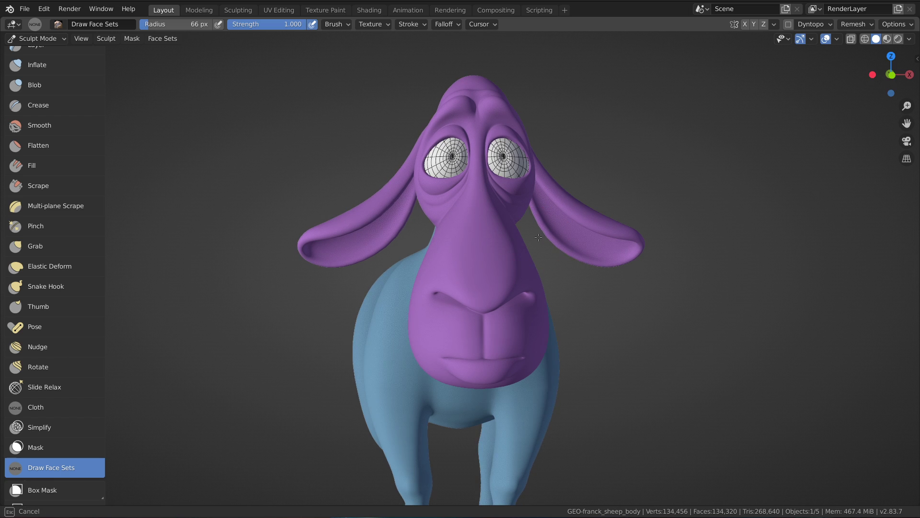